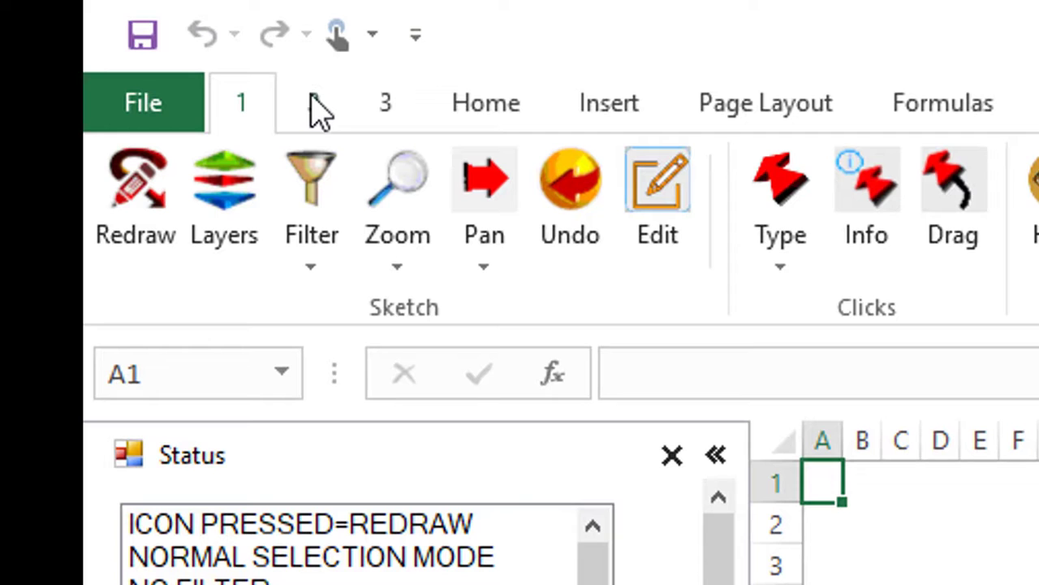
Step: Read the usage help for the polynomial curve command, then close it
{"action": "left_click", "coordinate": [315, 104]}
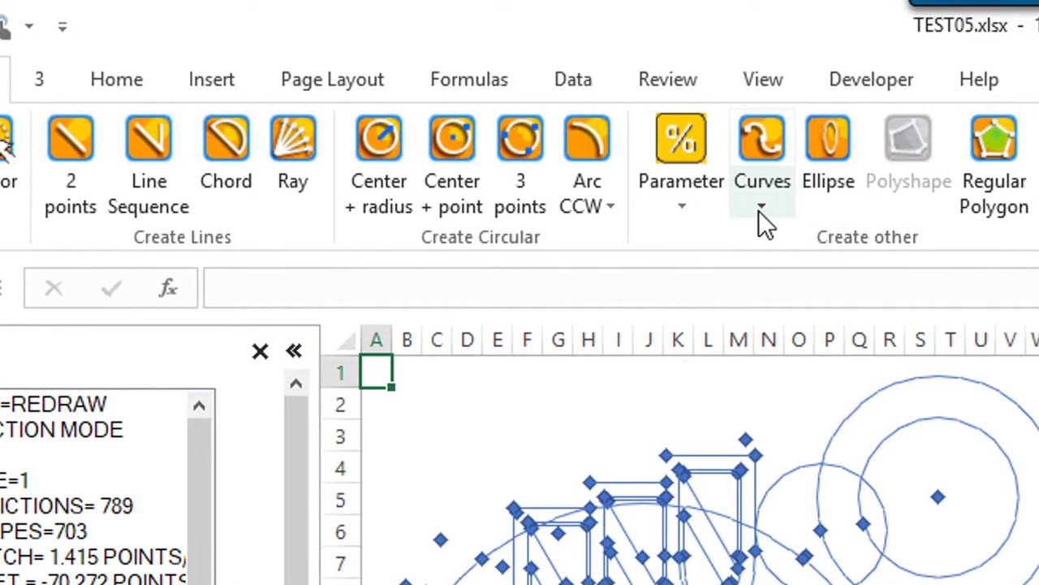
{"action": "left_click", "coordinate": [764, 203]}
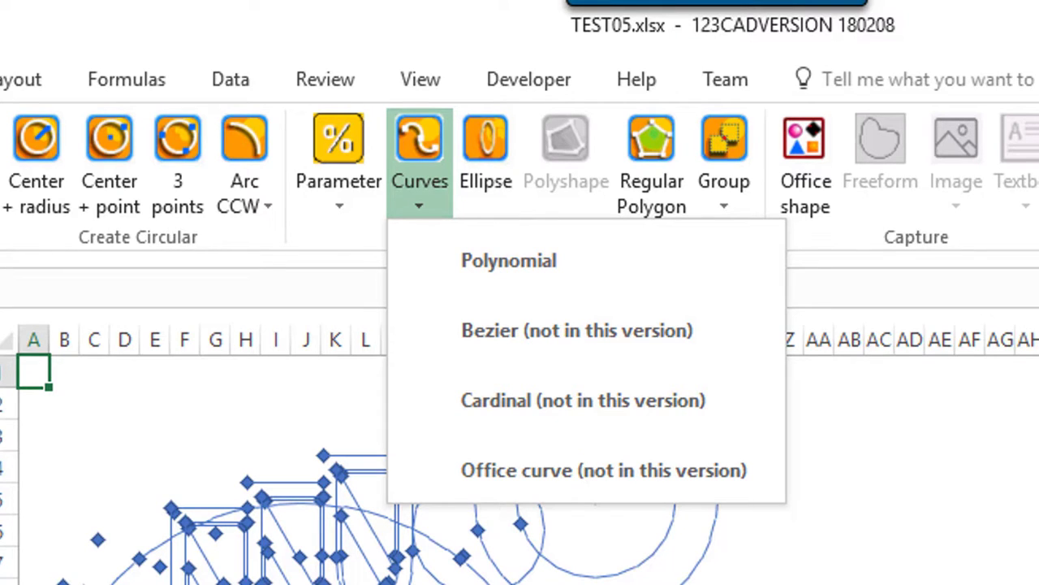
{"action": "left_click", "coordinate": [497, 257]}
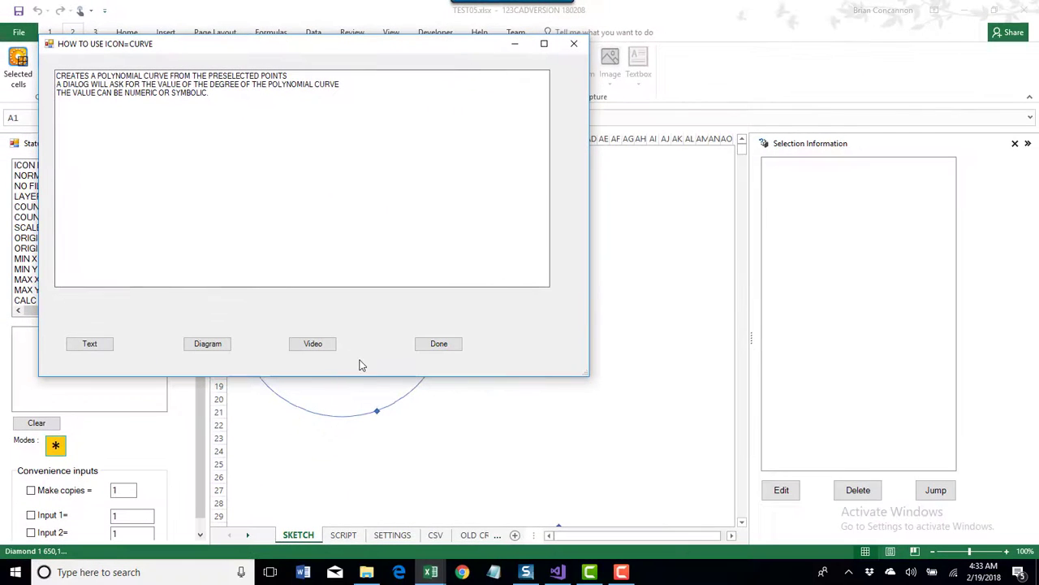
{"action": "left_click", "coordinate": [439, 344]}
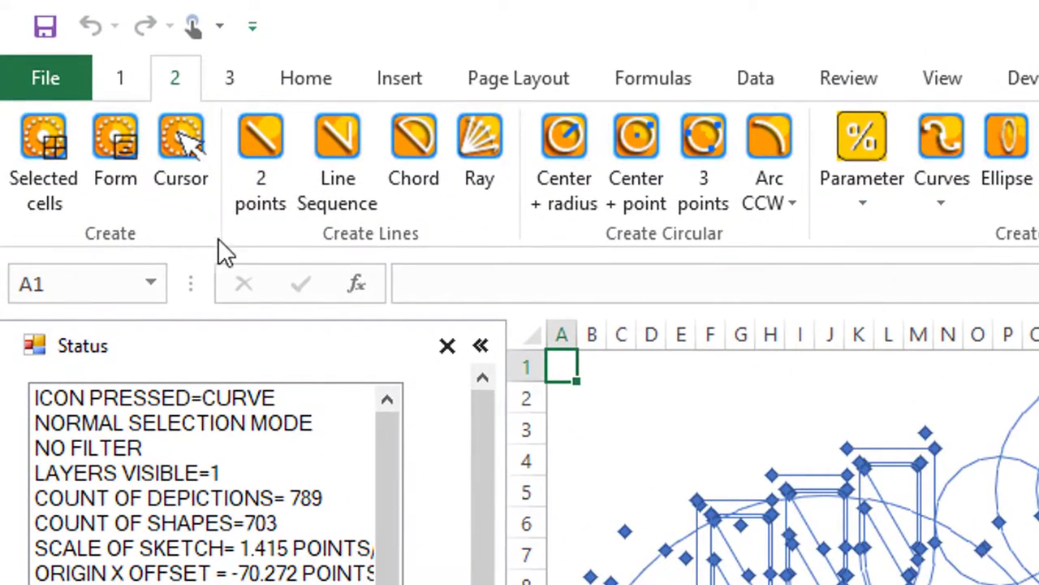
Step: Place five cursor points in an arc that bends downward in the blank area right of the large lettered circle
{"action": "left_click", "coordinate": [179, 130]}
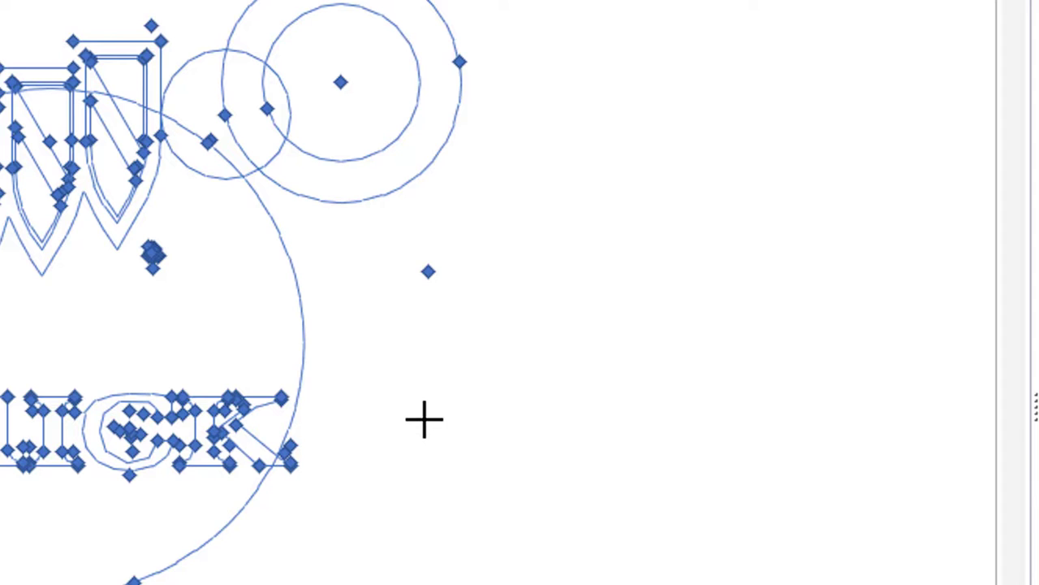
{"action": "left_click", "coordinate": [425, 419]}
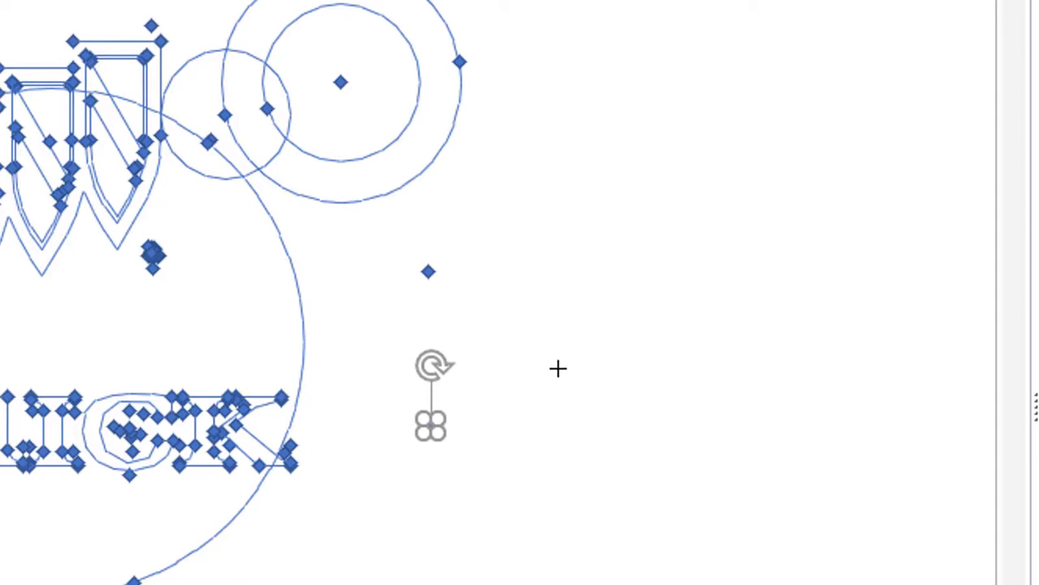
{"action": "left_click", "coordinate": [562, 408]}
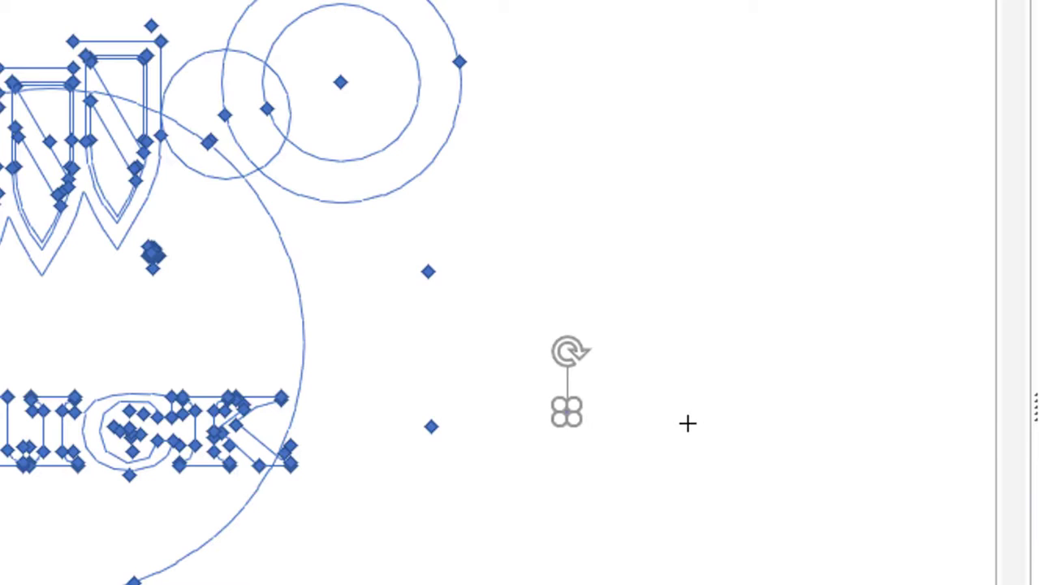
{"action": "left_click", "coordinate": [750, 469]}
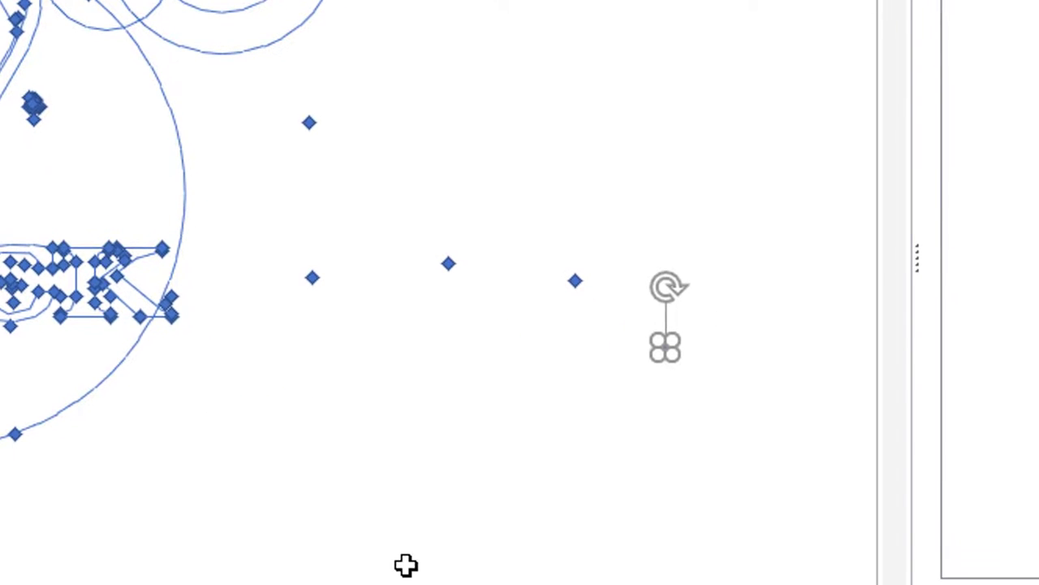
{"action": "left_click", "coordinate": [406, 564]}
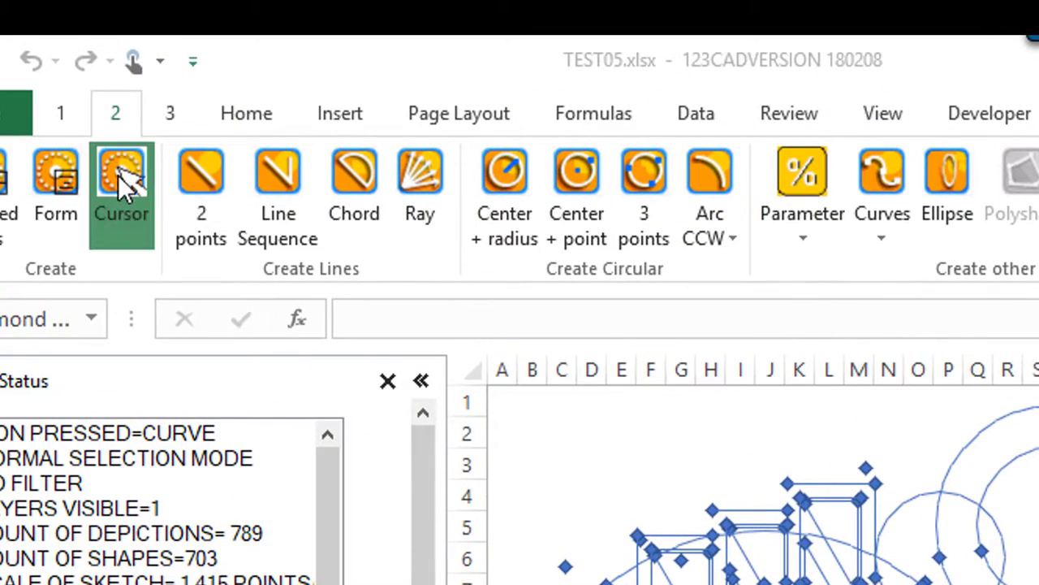
{"action": "left_click", "coordinate": [120, 173]}
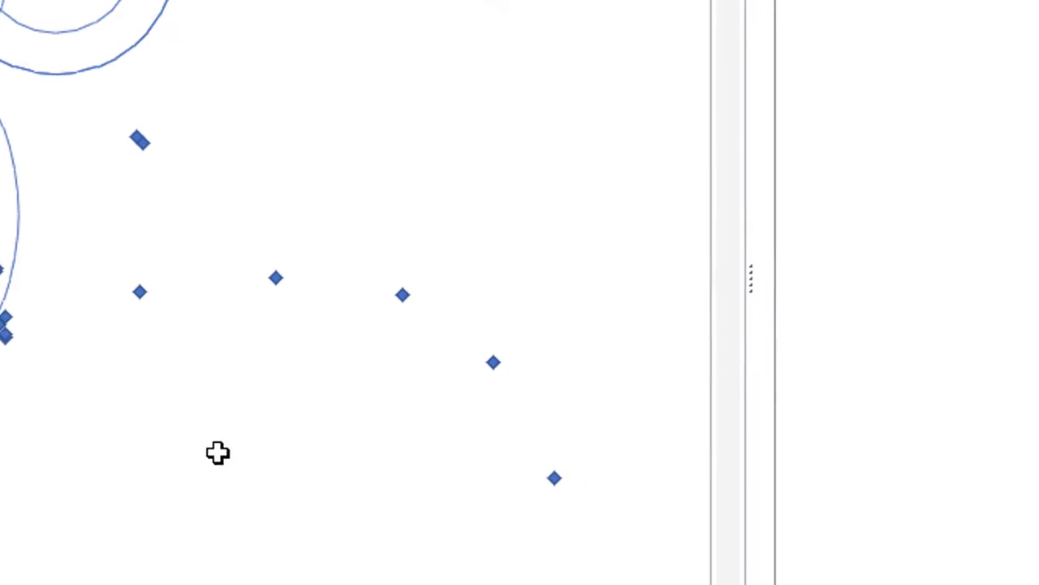
Step: Create a polynomial curve of degree 2 from the five new arc points, selected in order from left to right
{"action": "left_click", "coordinate": [128, 288]}
{"action": "left_click", "coordinate": [262, 272]}
{"action": "left_click", "coordinate": [388, 287]}
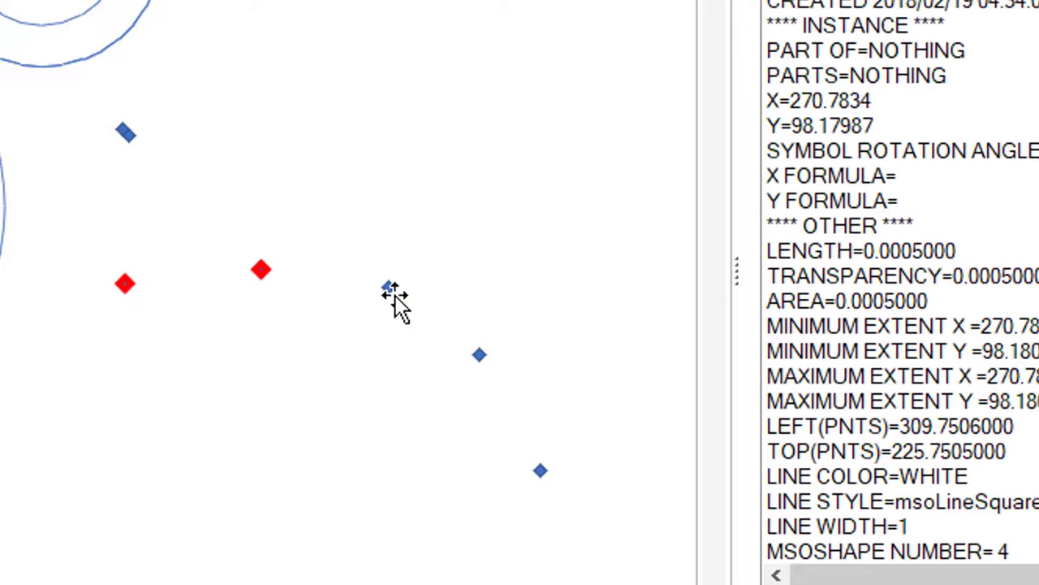
{"action": "left_click", "coordinate": [484, 359]}
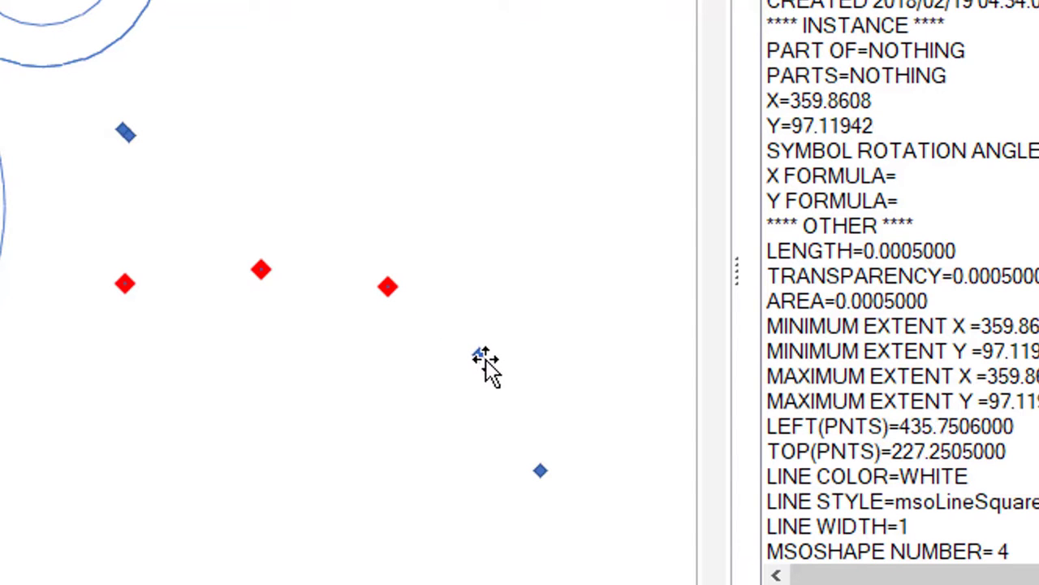
{"action": "left_click", "coordinate": [544, 479]}
{"action": "left_click", "coordinate": [542, 471]}
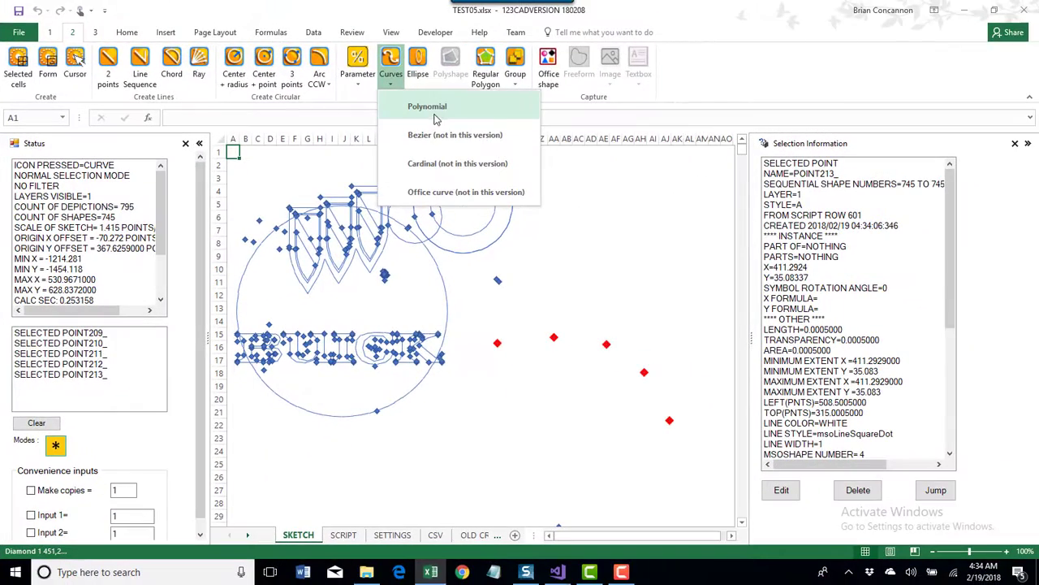
{"action": "left_click", "coordinate": [432, 109]}
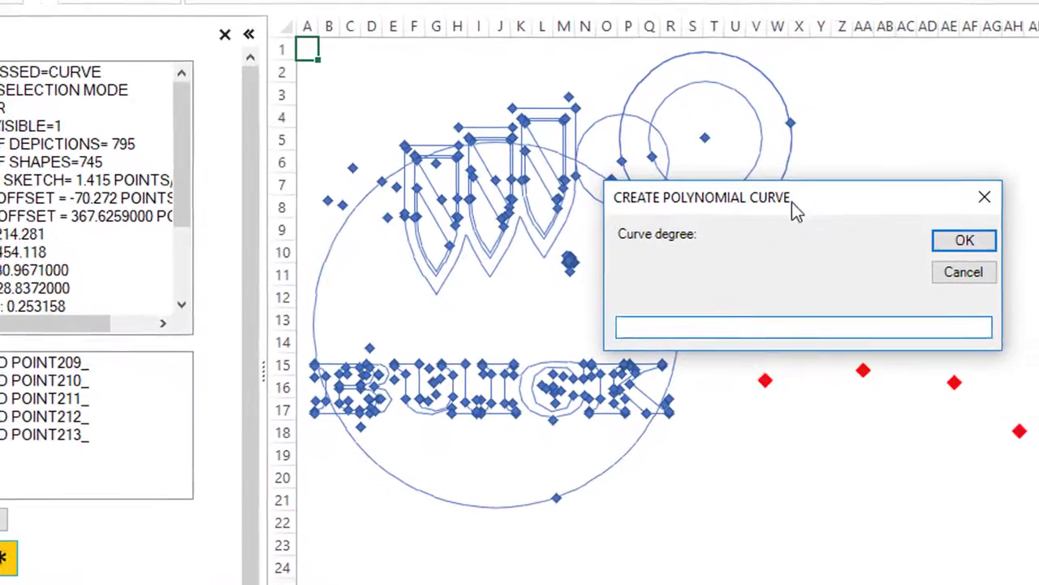
{"action": "left_click_drag", "start_coordinate": [823, 197], "coordinate": [177, 181]}
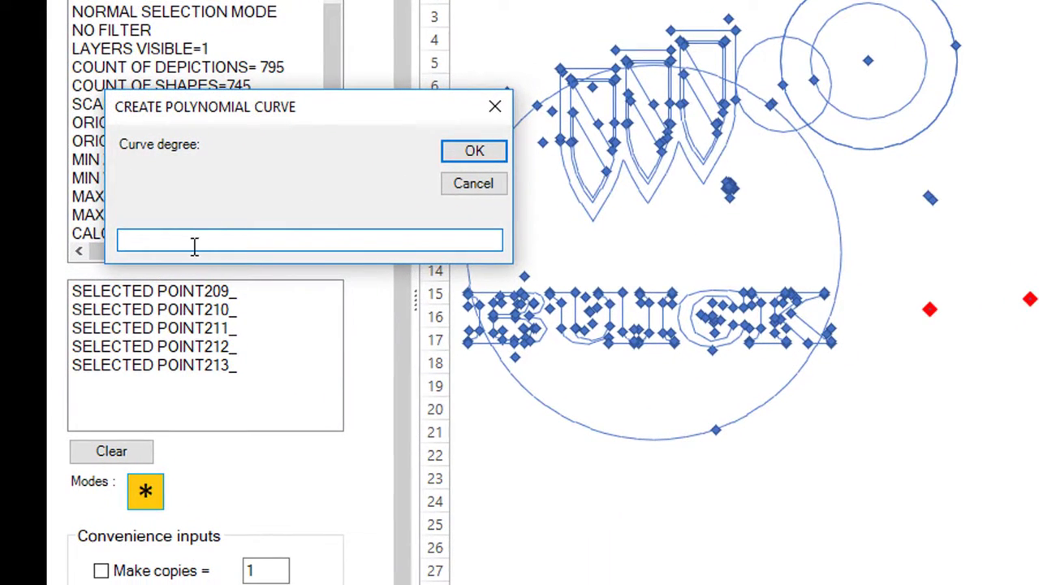
{"action": "type", "text": "2"}
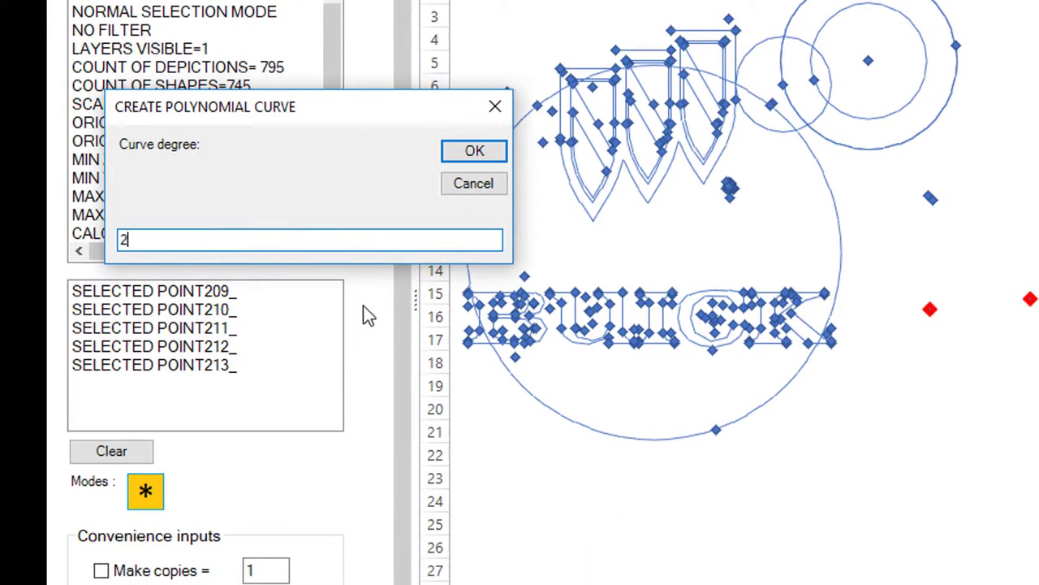
{"action": "left_click", "coordinate": [473, 151]}
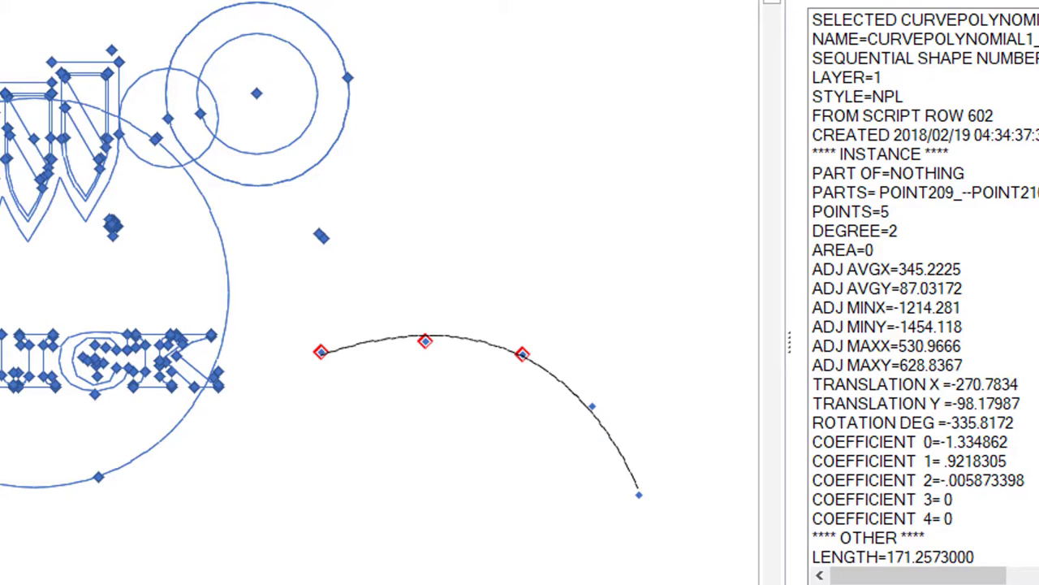
Step: Place eight cursor points in a winding S-shaped path running from above the polynomial curve to below it
{"action": "left_click", "coordinate": [449, 56]}
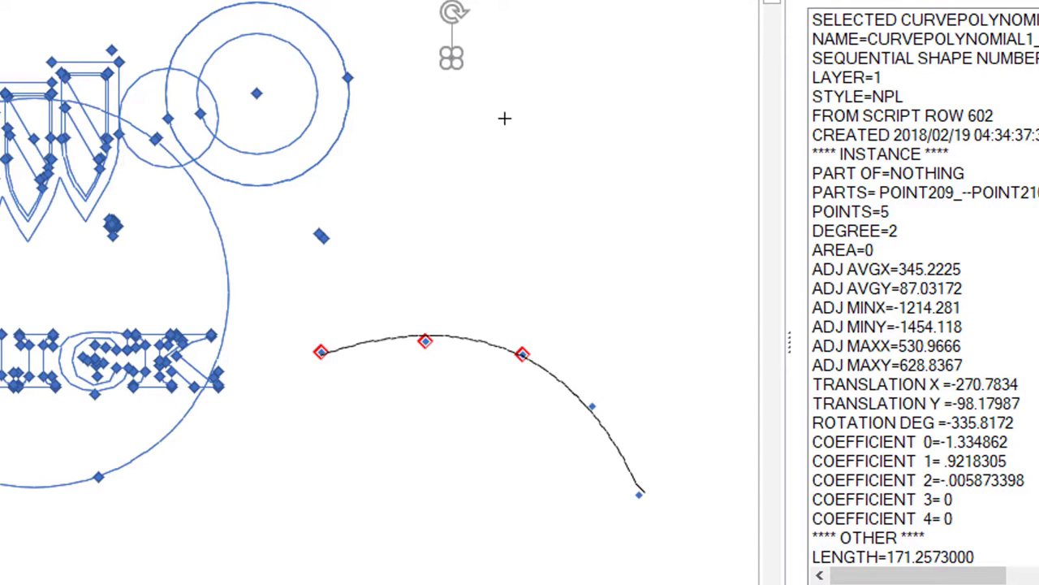
{"action": "left_click", "coordinate": [518, 107]}
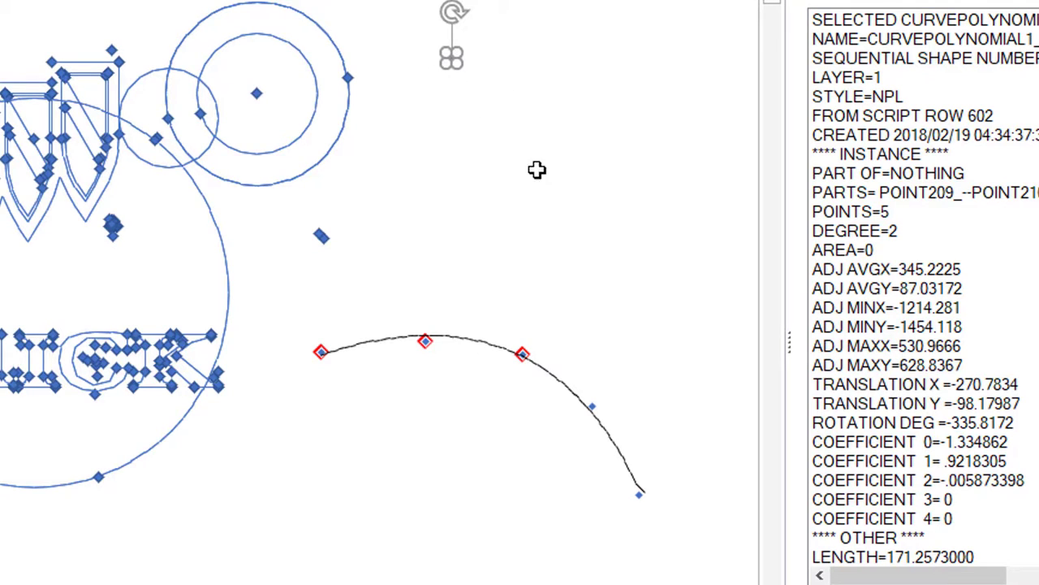
{"action": "left_click", "coordinate": [538, 228]}
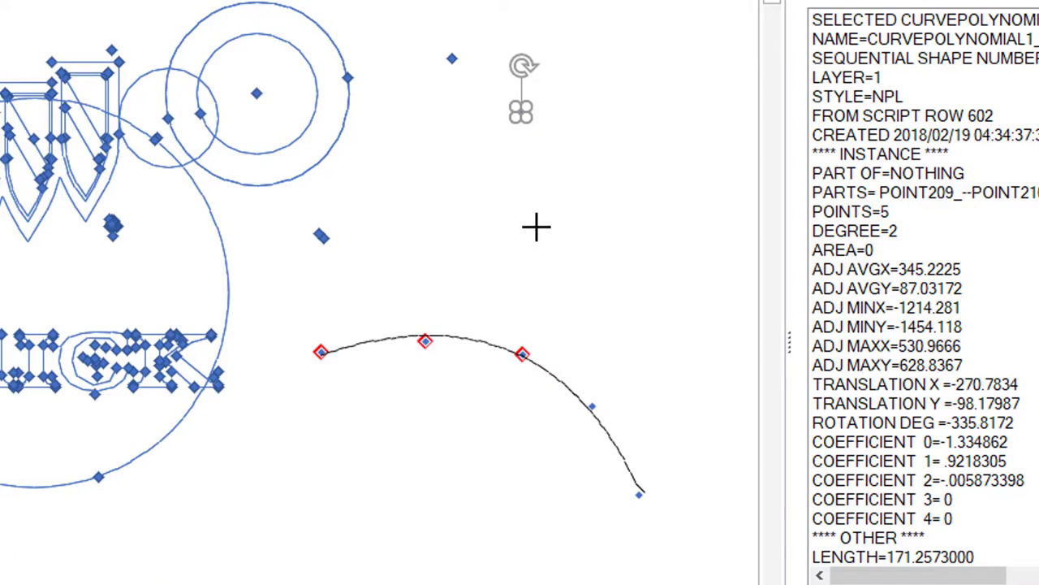
{"action": "left_click", "coordinate": [510, 280]}
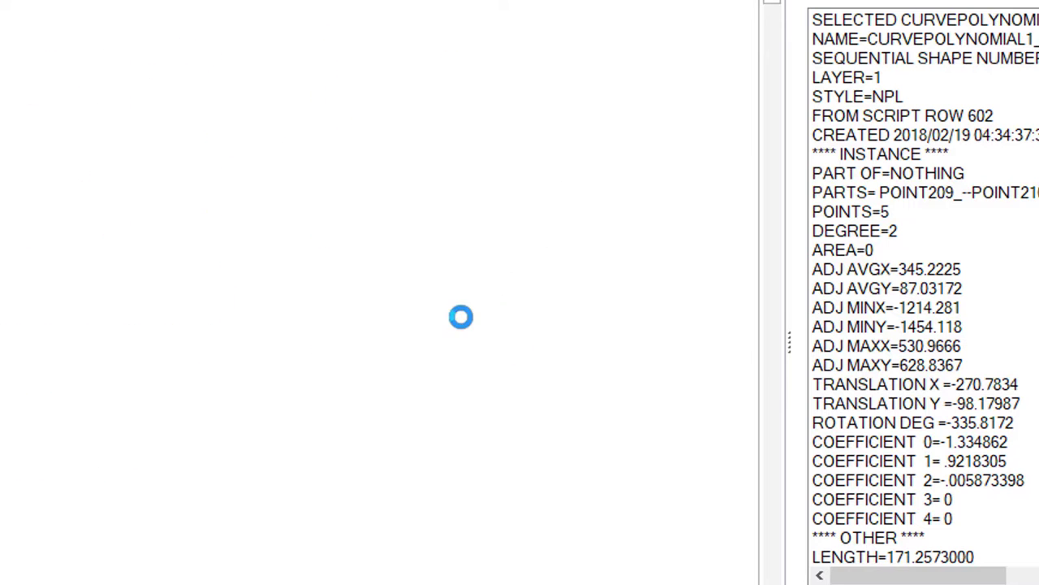
{"action": "left_click", "coordinate": [428, 407]}
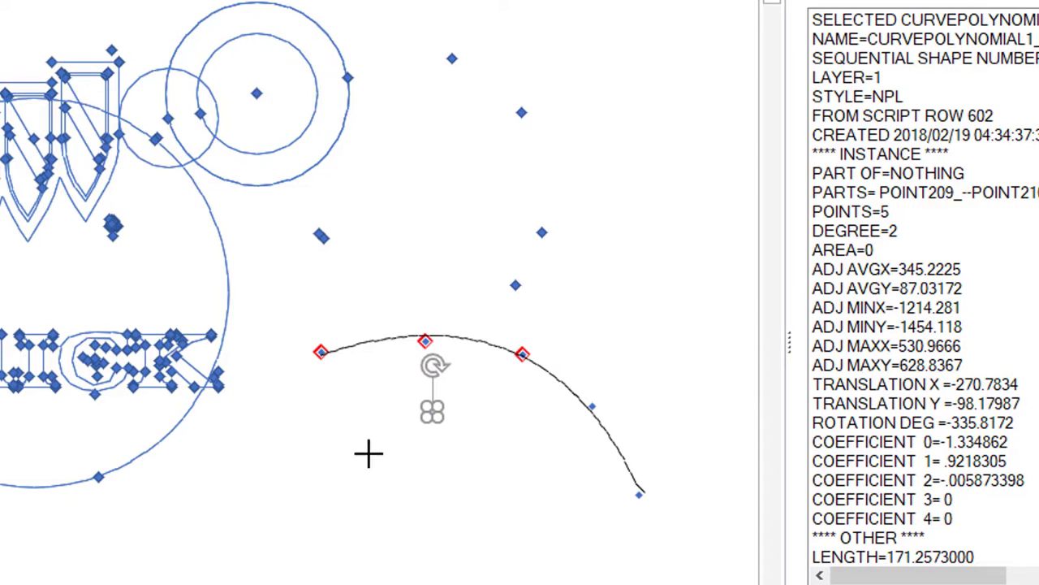
{"action": "left_click", "coordinate": [368, 453]}
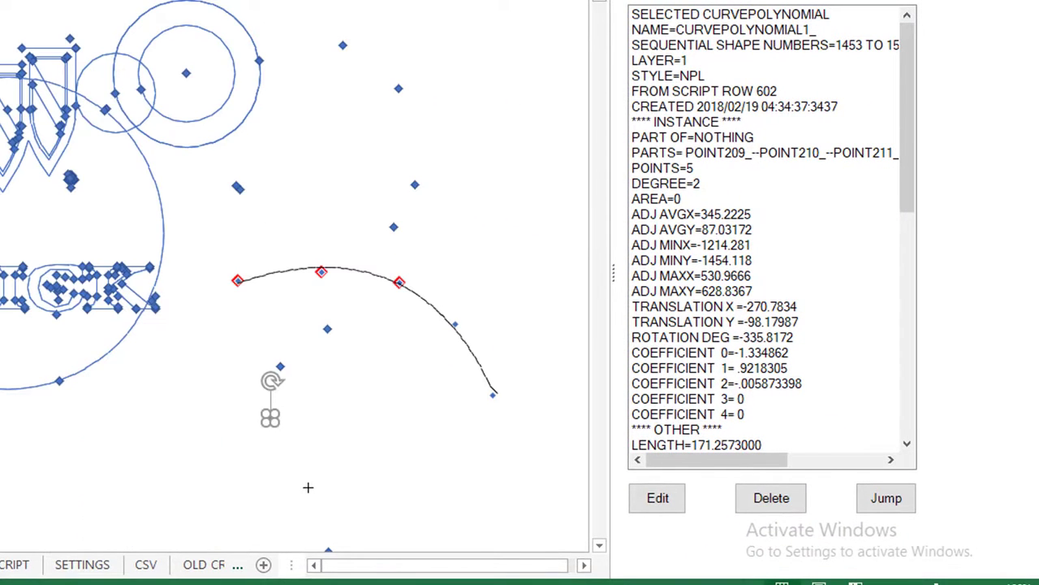
{"action": "left_click", "coordinate": [308, 487]}
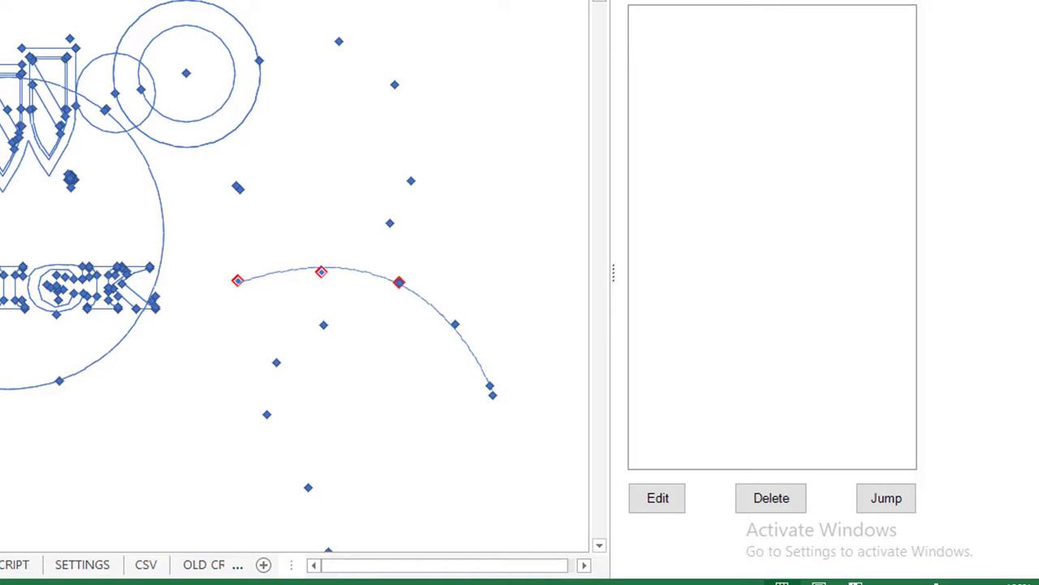
Step: Create a polynomial curve of degree 4 from the eight S-shaped path points, selected in order from top to bottom
{"action": "left_click", "coordinate": [81, 1]}
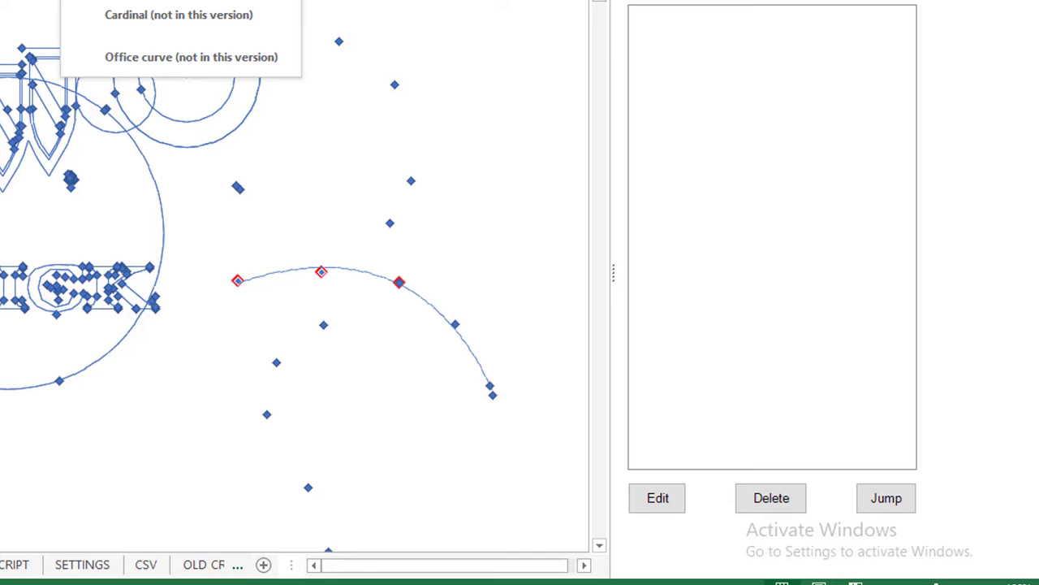
{"action": "left_click", "coordinate": [520, 94]}
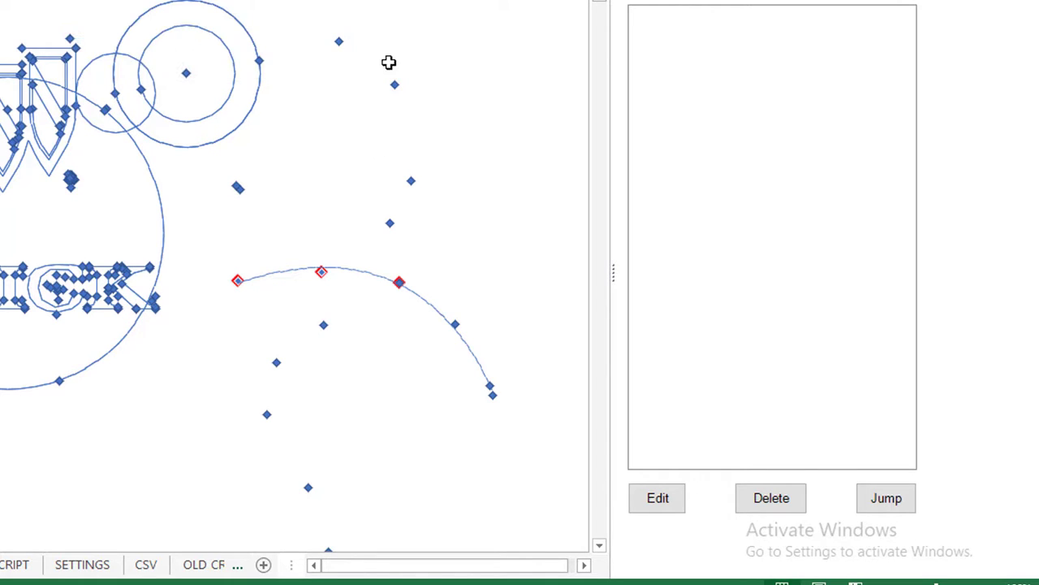
{"action": "left_click", "coordinate": [338, 41]}
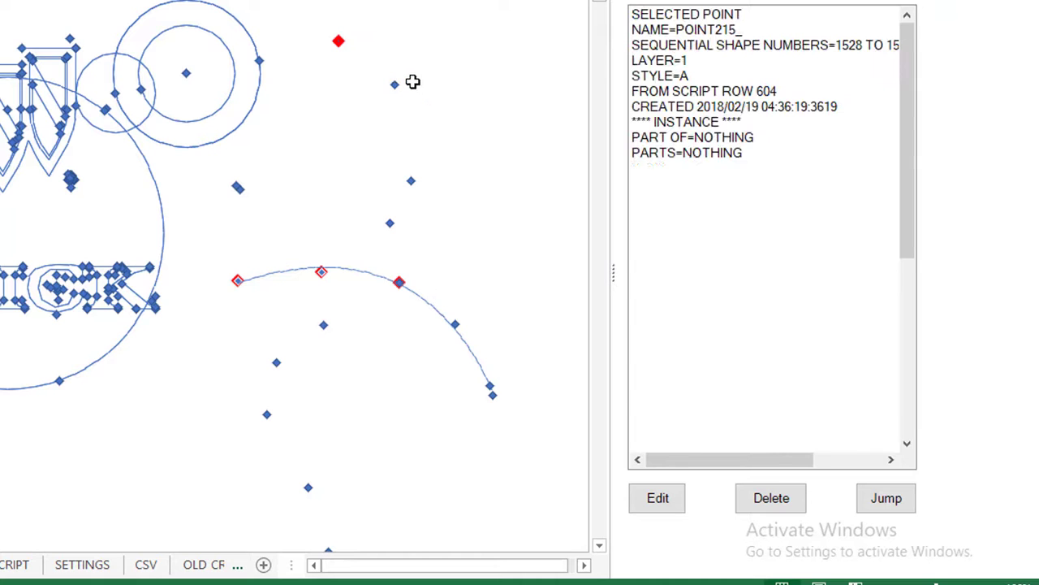
{"action": "left_click", "coordinate": [395, 85]}
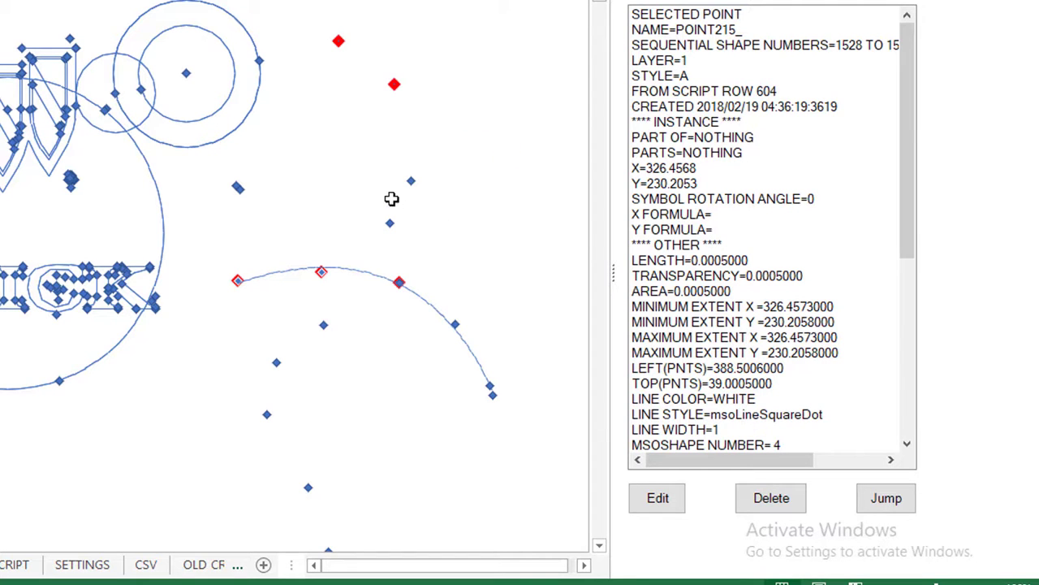
{"action": "left_click", "coordinate": [411, 180]}
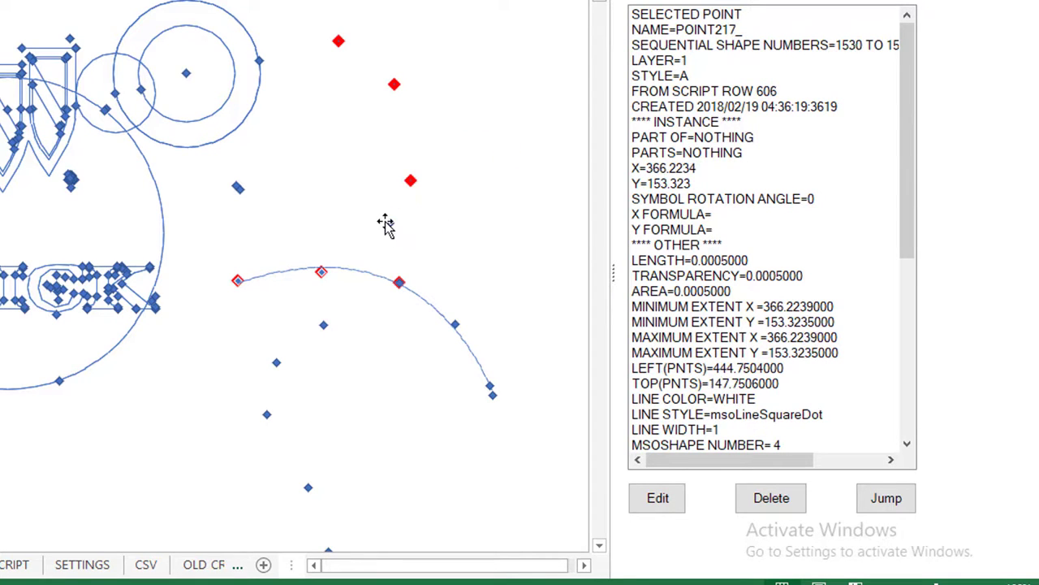
{"action": "left_click", "coordinate": [386, 222]}
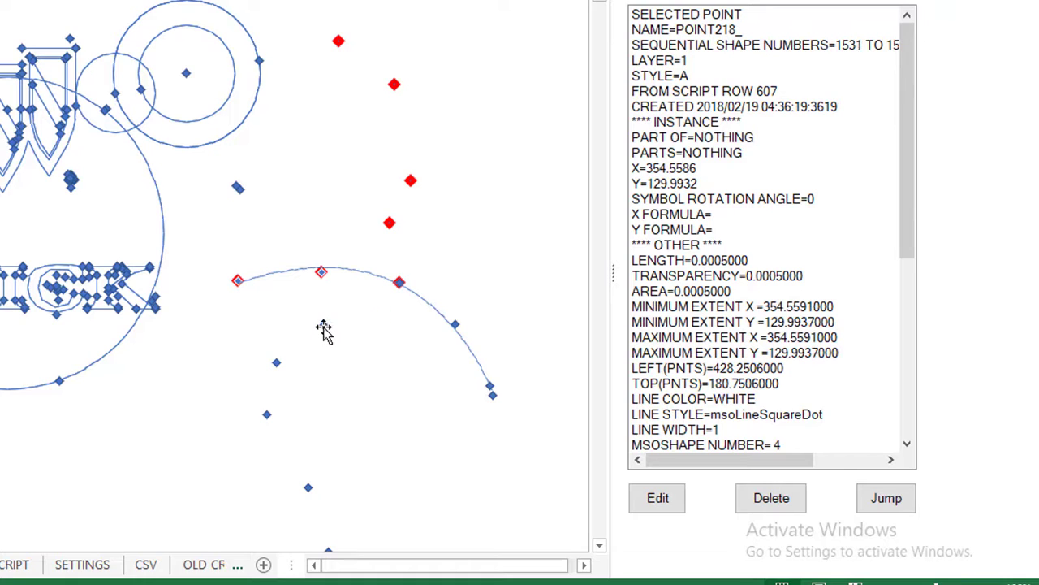
{"action": "left_click", "coordinate": [322, 325]}
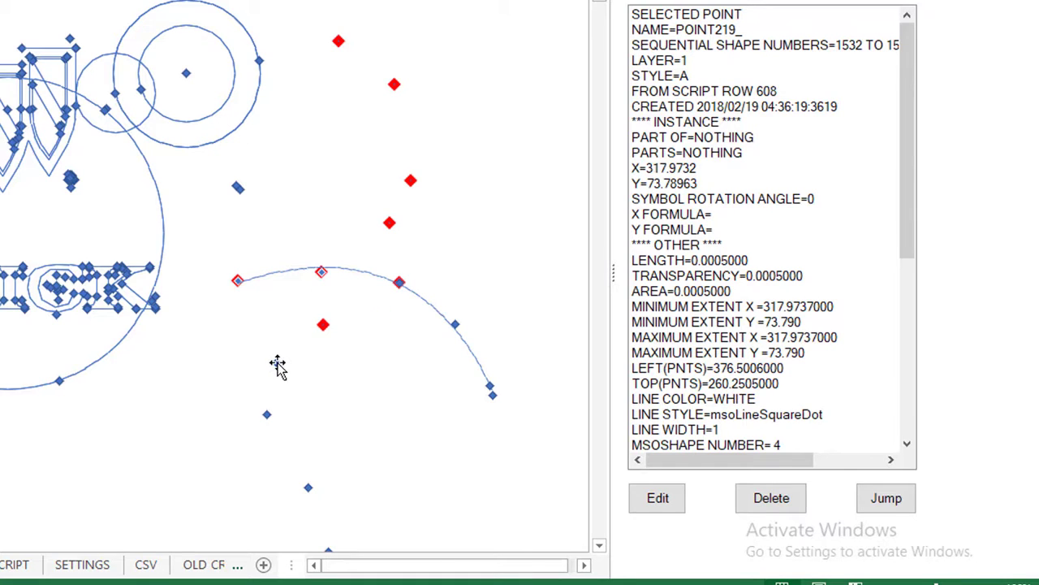
{"action": "left_click", "coordinate": [267, 414]}
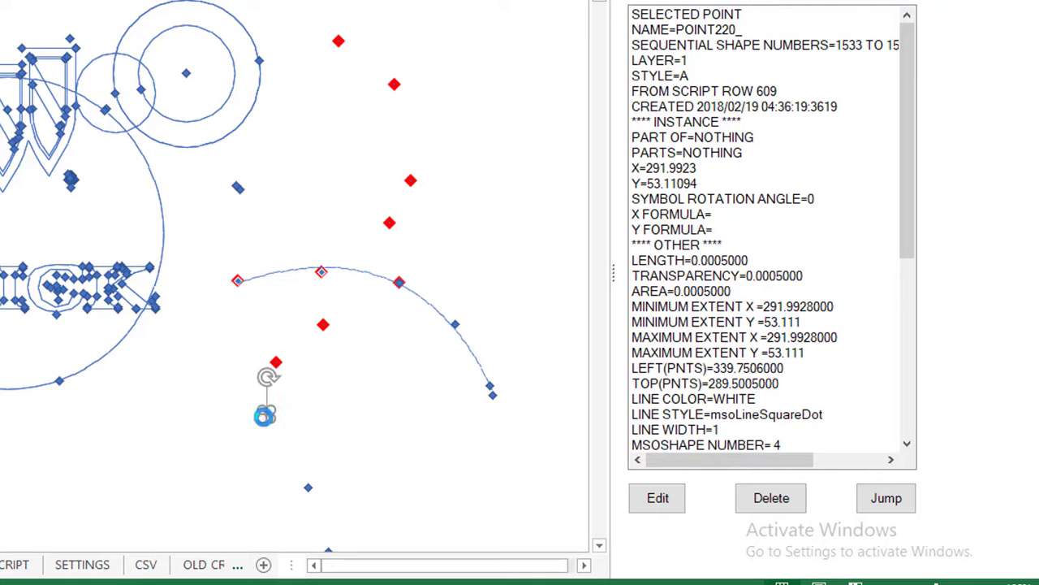
{"action": "left_click", "coordinate": [308, 488]}
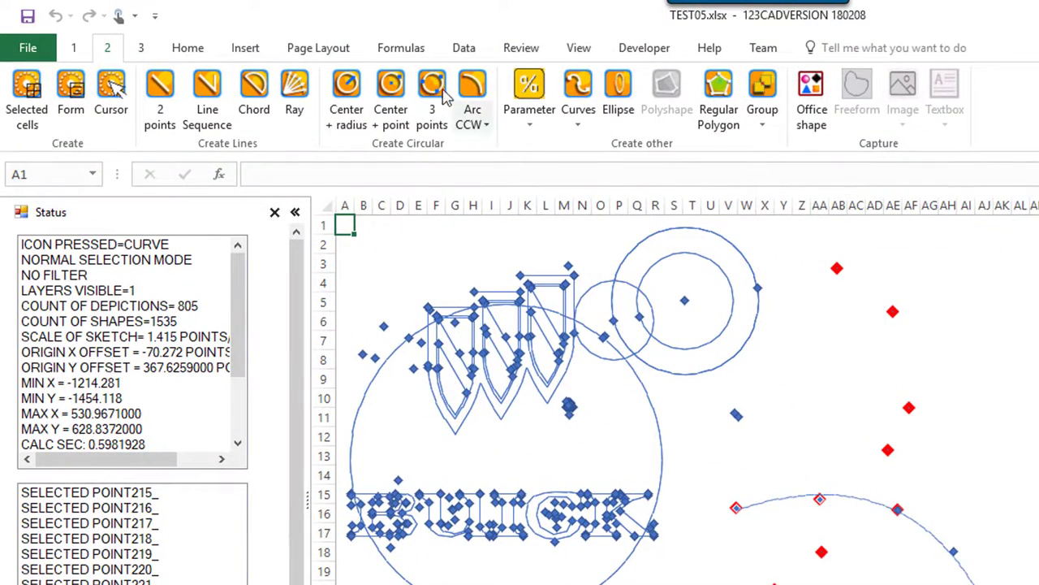
{"action": "left_click", "coordinate": [582, 122]}
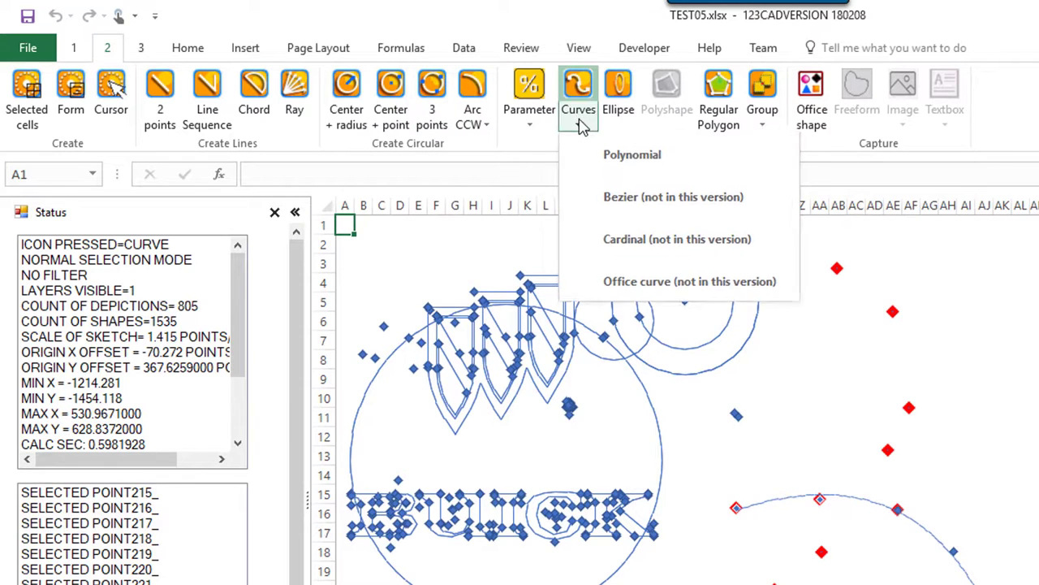
{"action": "left_click", "coordinate": [644, 160]}
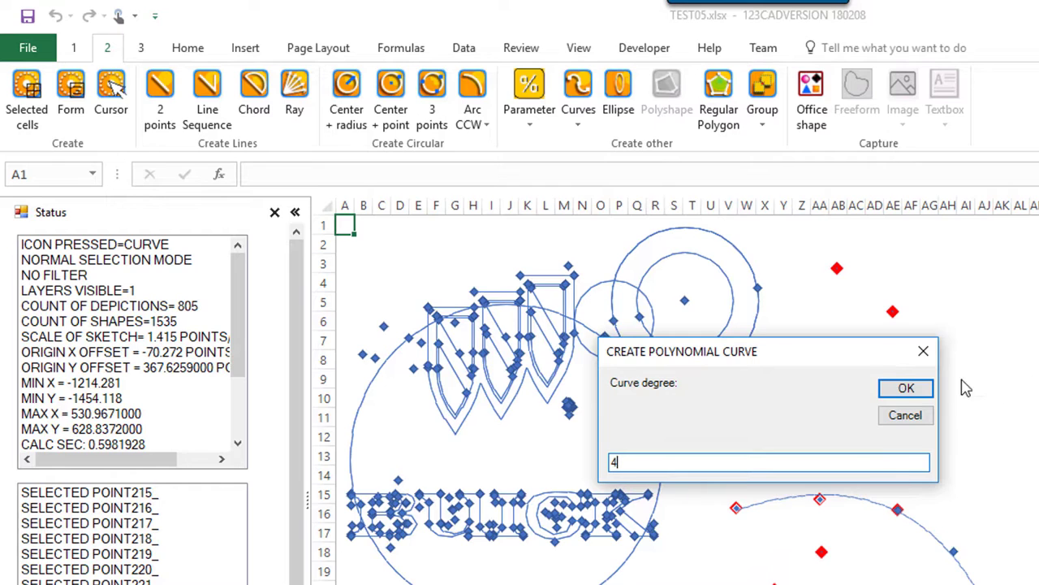
{"action": "left_click", "coordinate": [907, 389]}
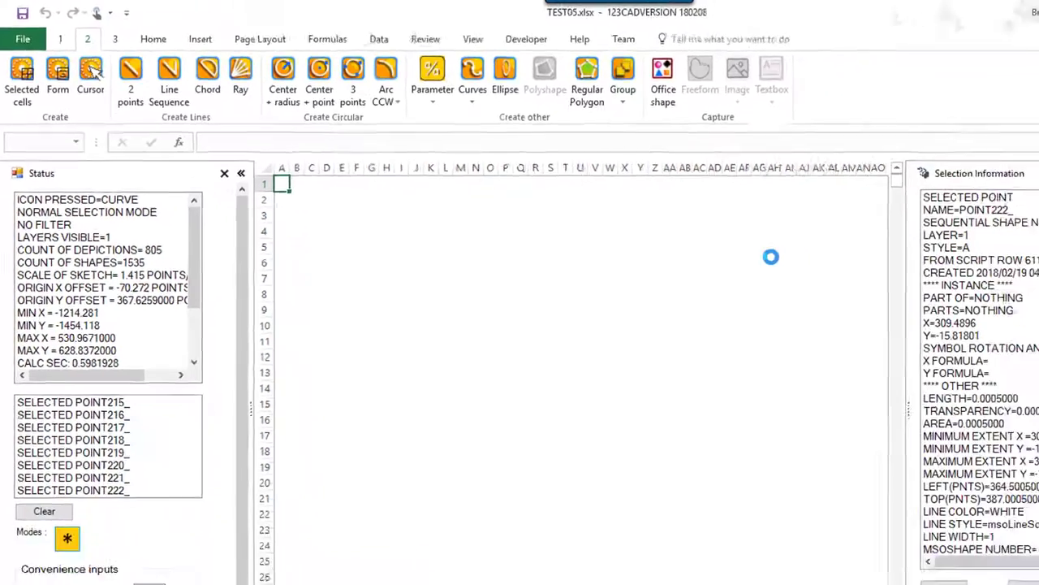